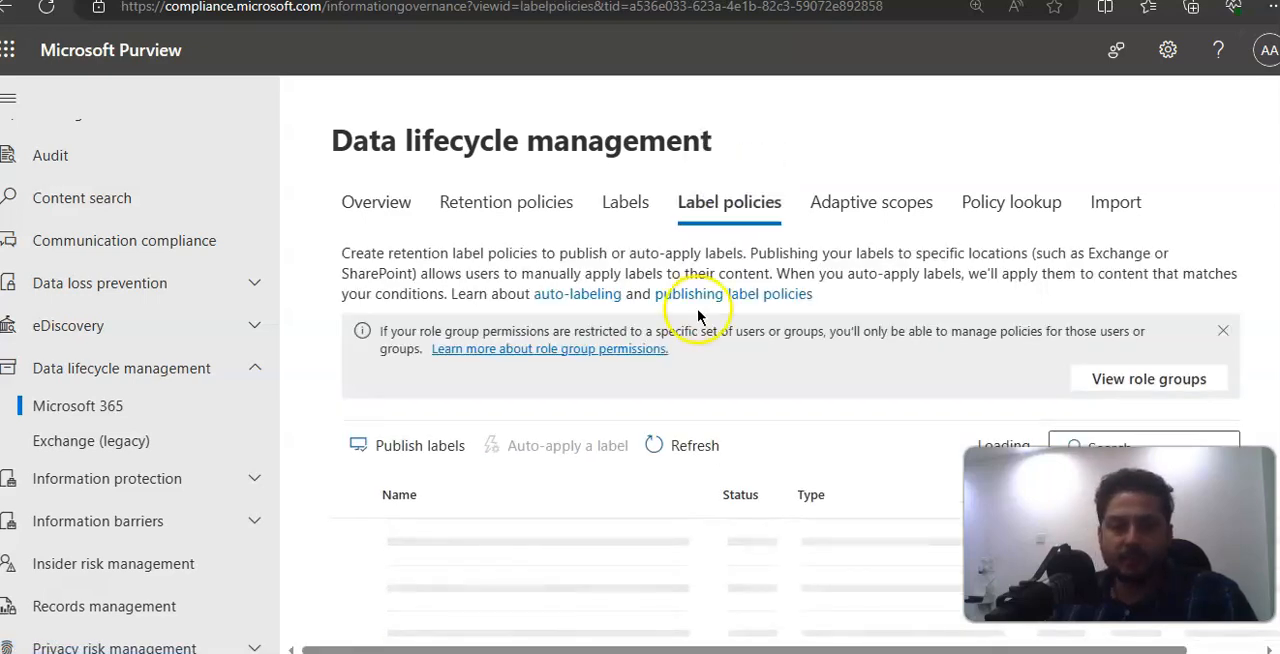
Step: Start a new auto-apply label policy named TEST AUTO APPLY, leaving the description empty
left_click(705, 443)
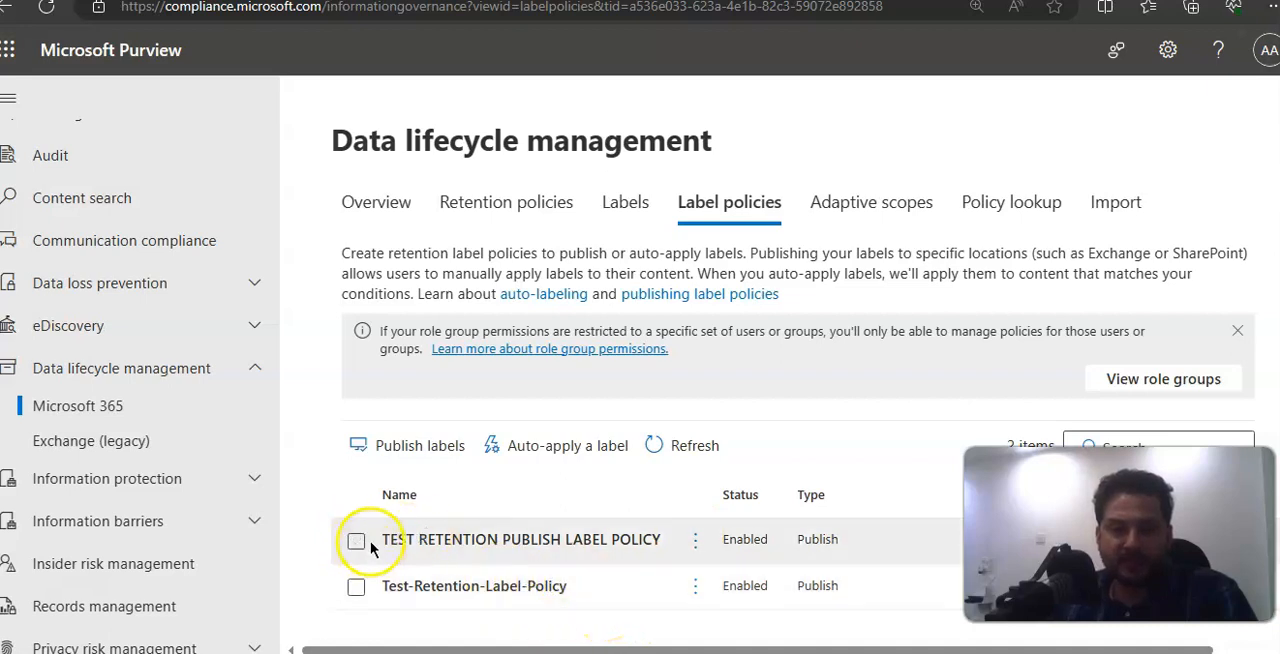
left_click(545, 453)
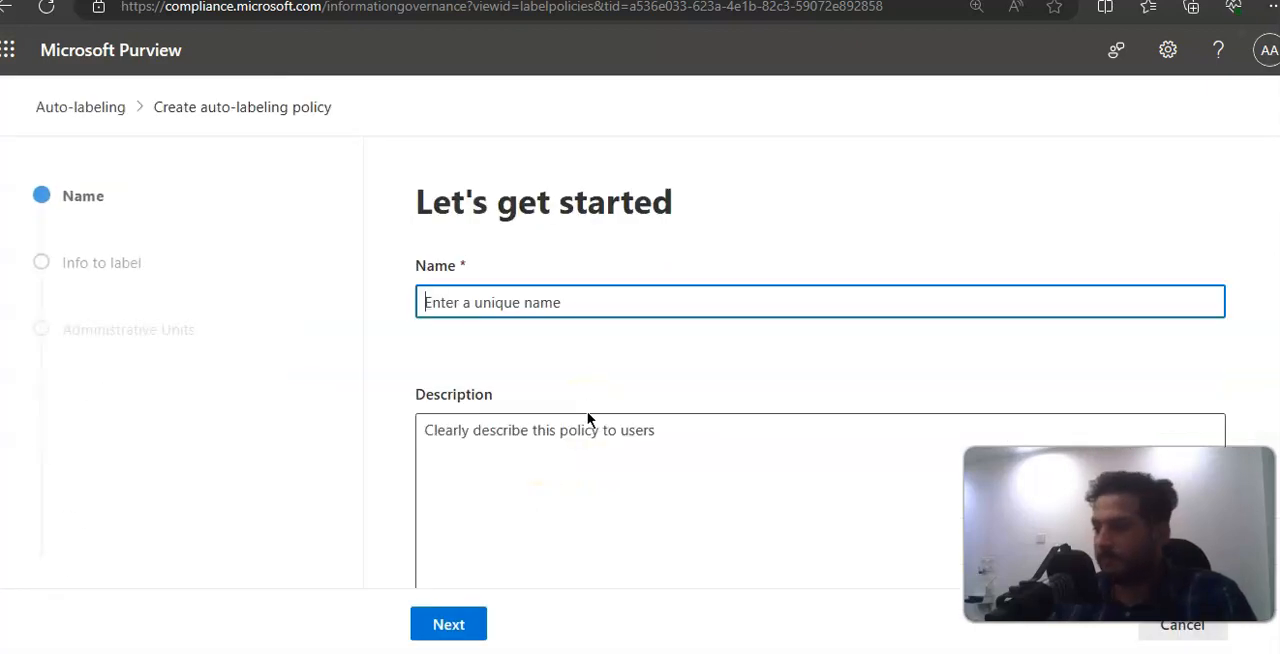
left_click(493, 307)
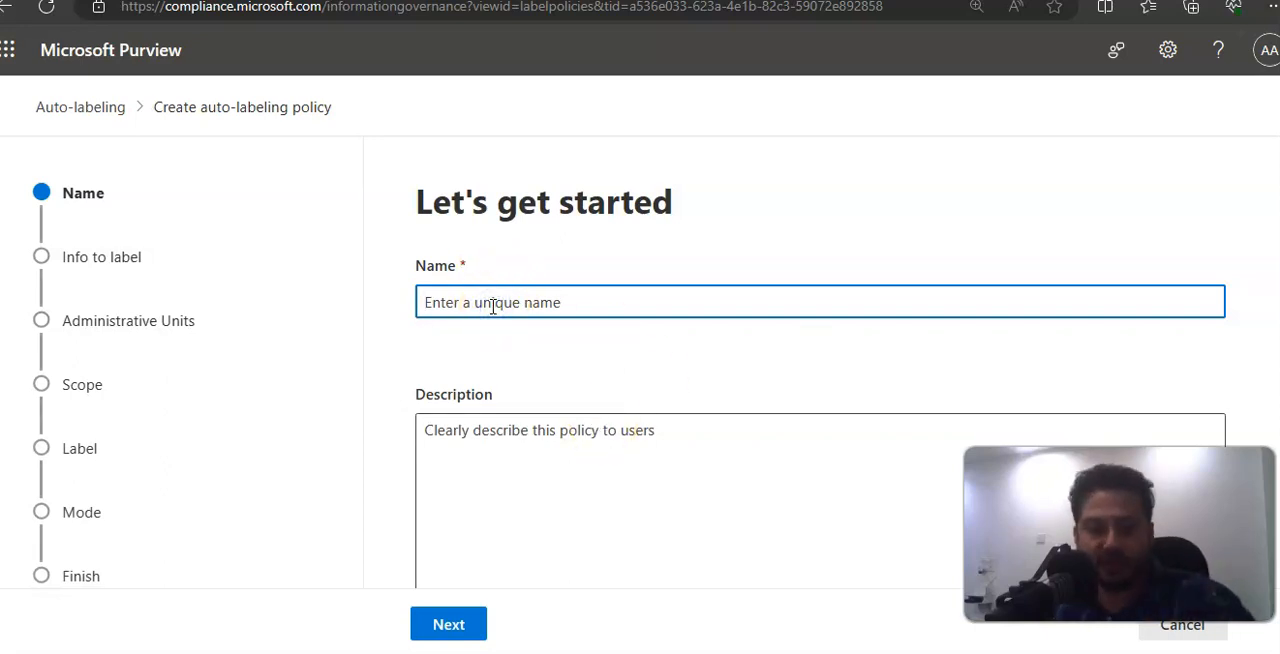
type("TEST AUTO APPLY")
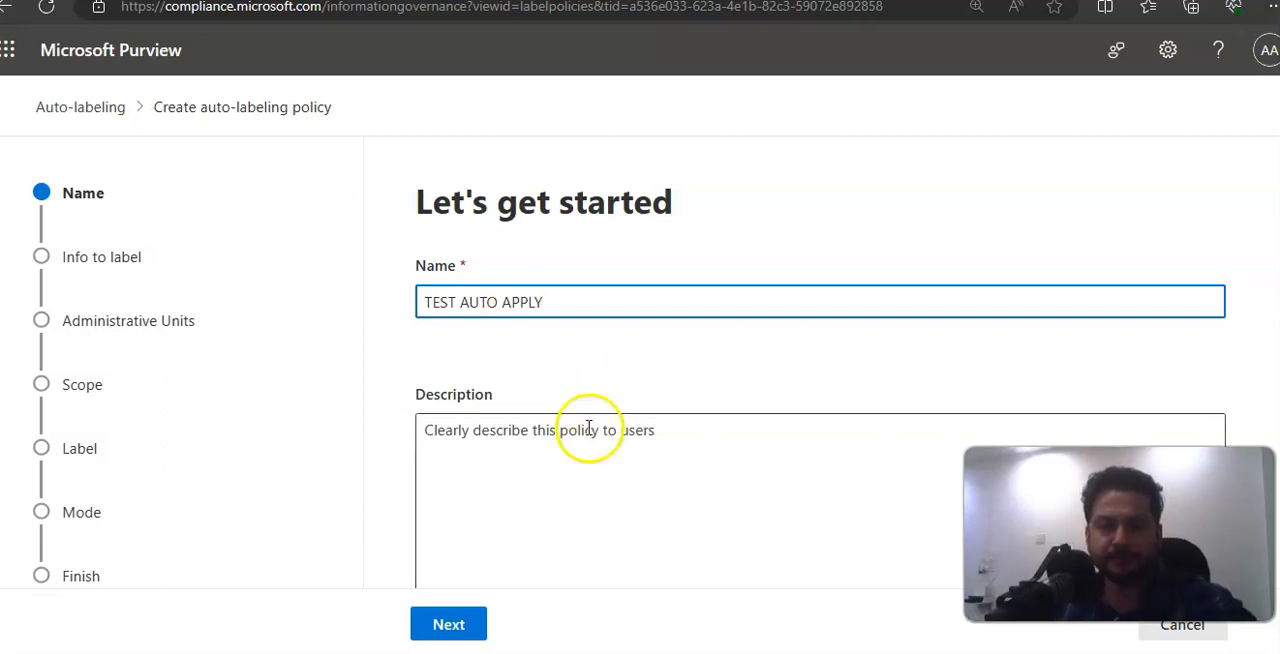
scroll(589, 430, "down", 1)
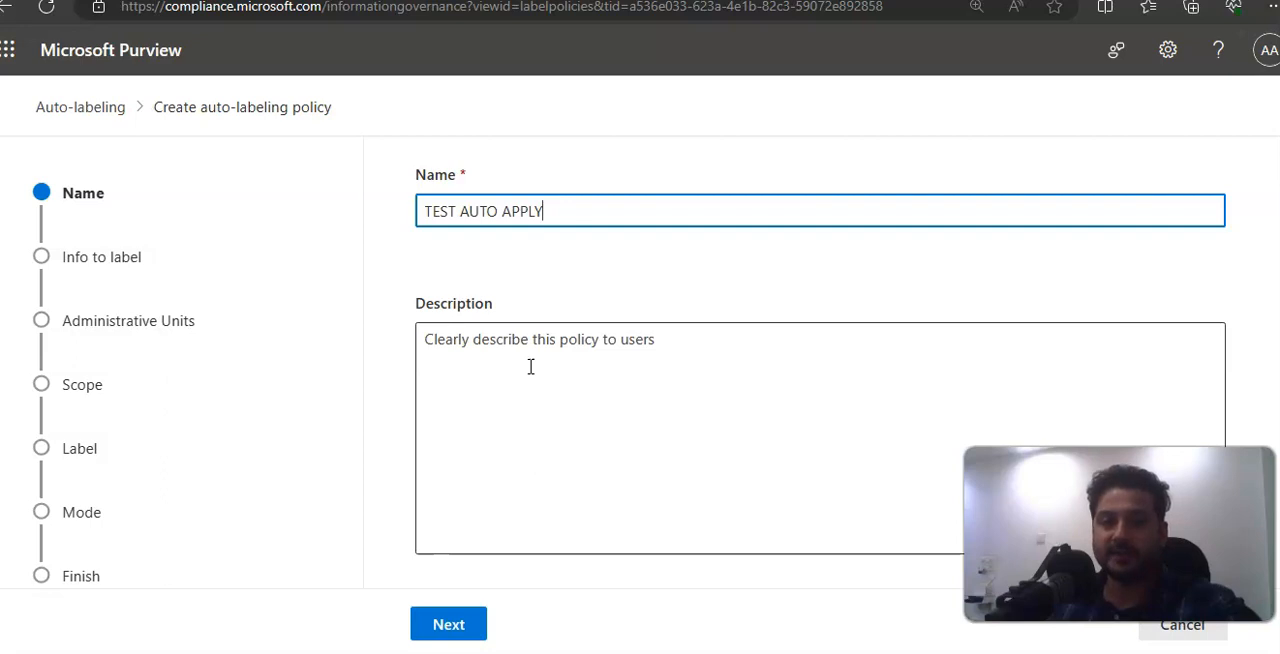
left_click(455, 628)
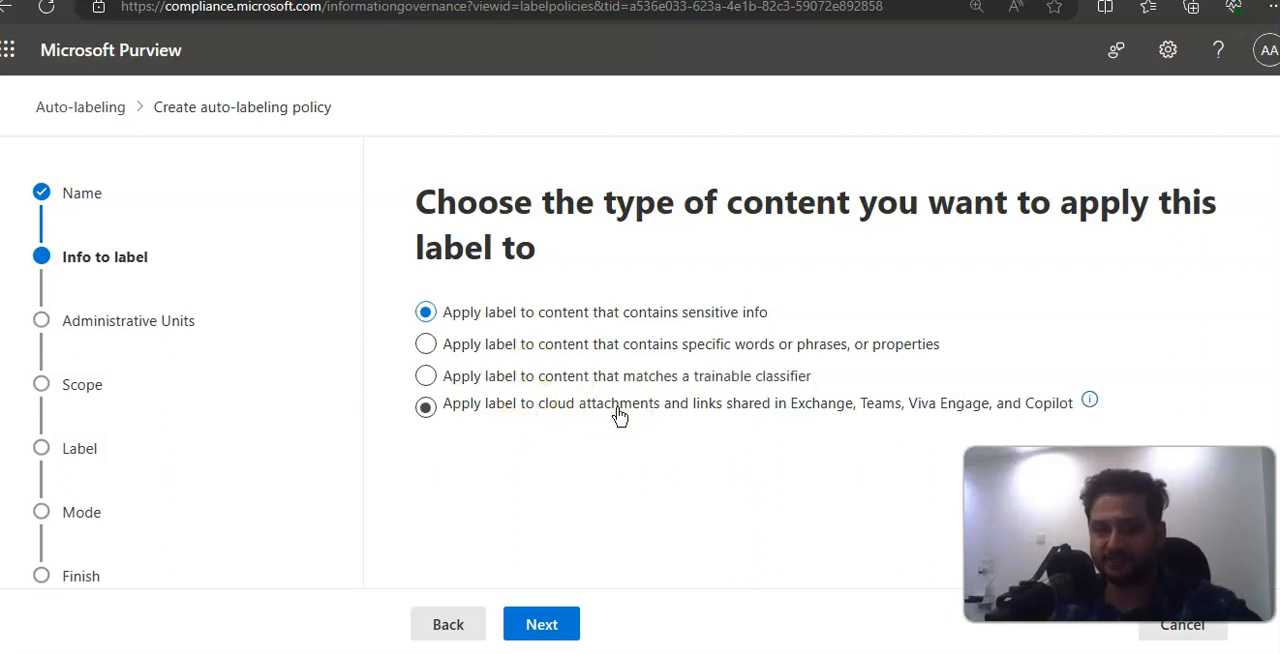
Step: Choose to apply the label to content that contains sensitive info
left_click(546, 346)
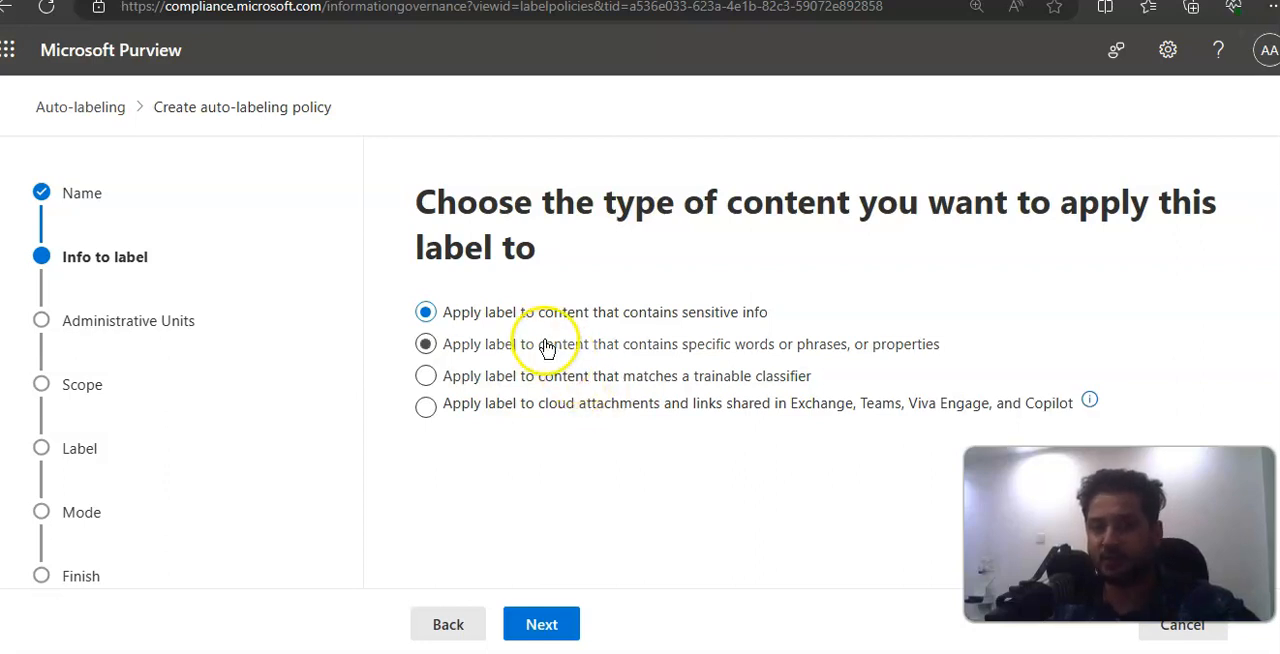
left_click(560, 622)
left_click(548, 625)
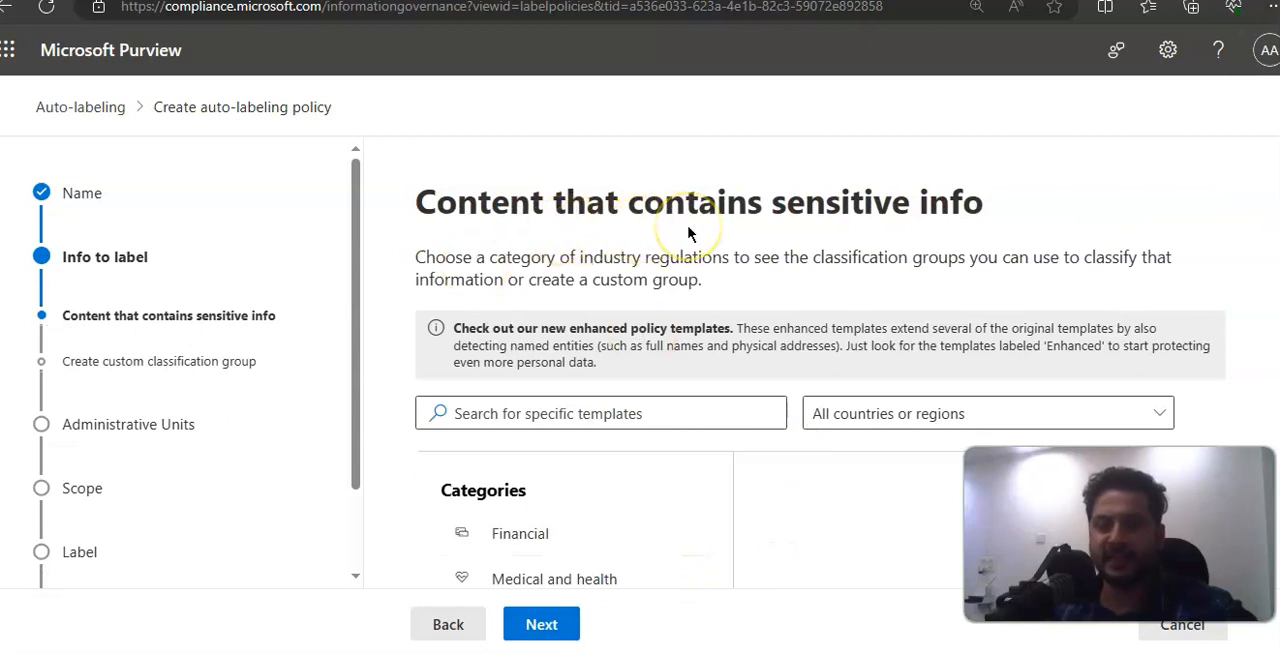
Step: Filter the sensitive info templates to the United Kingdom
left_click(677, 414)
scroll(678, 417, "down", 1)
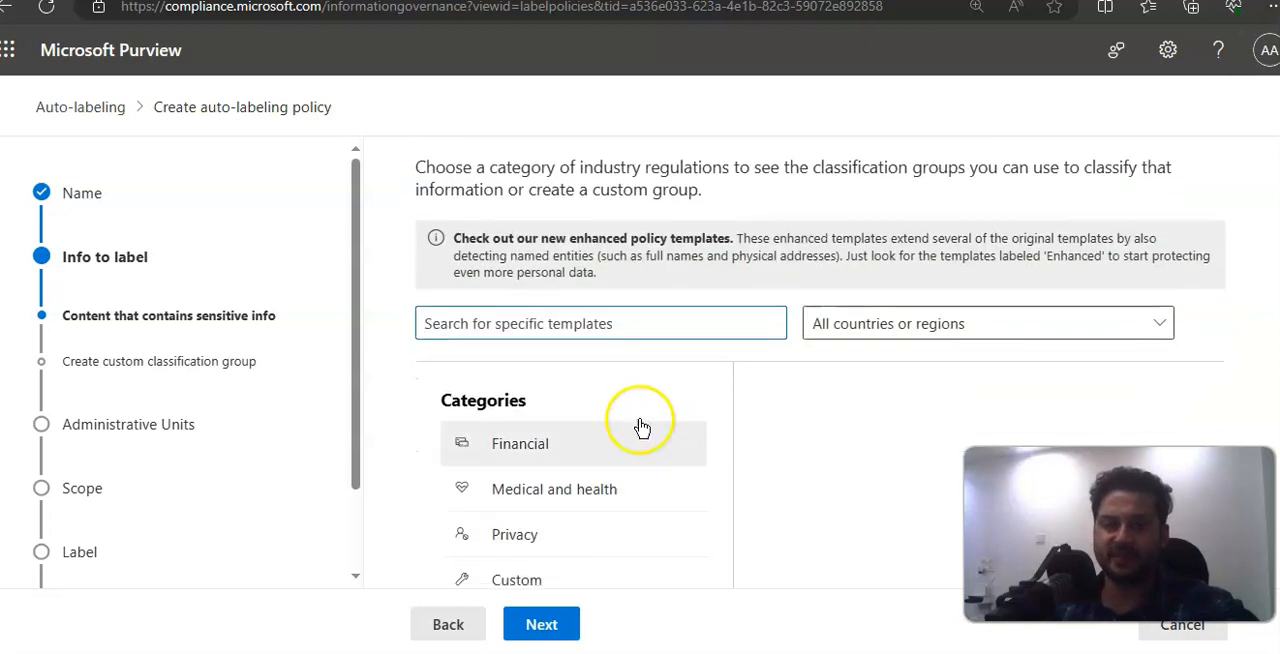
left_click(565, 440)
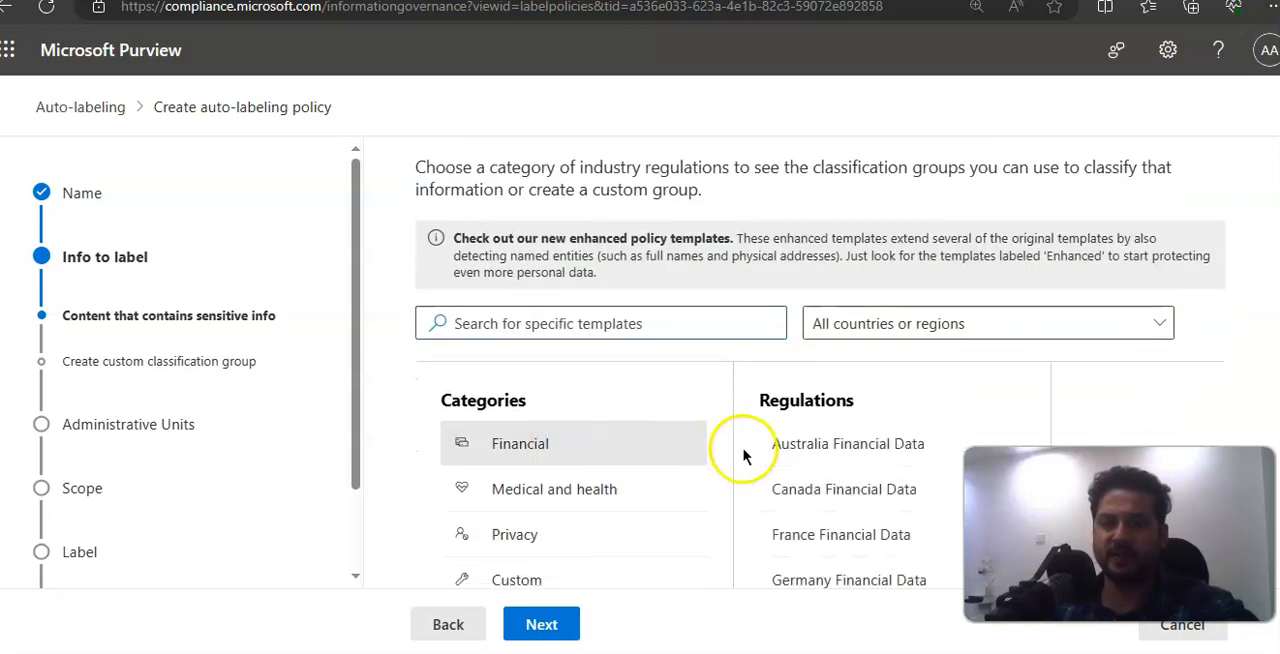
left_click(995, 325)
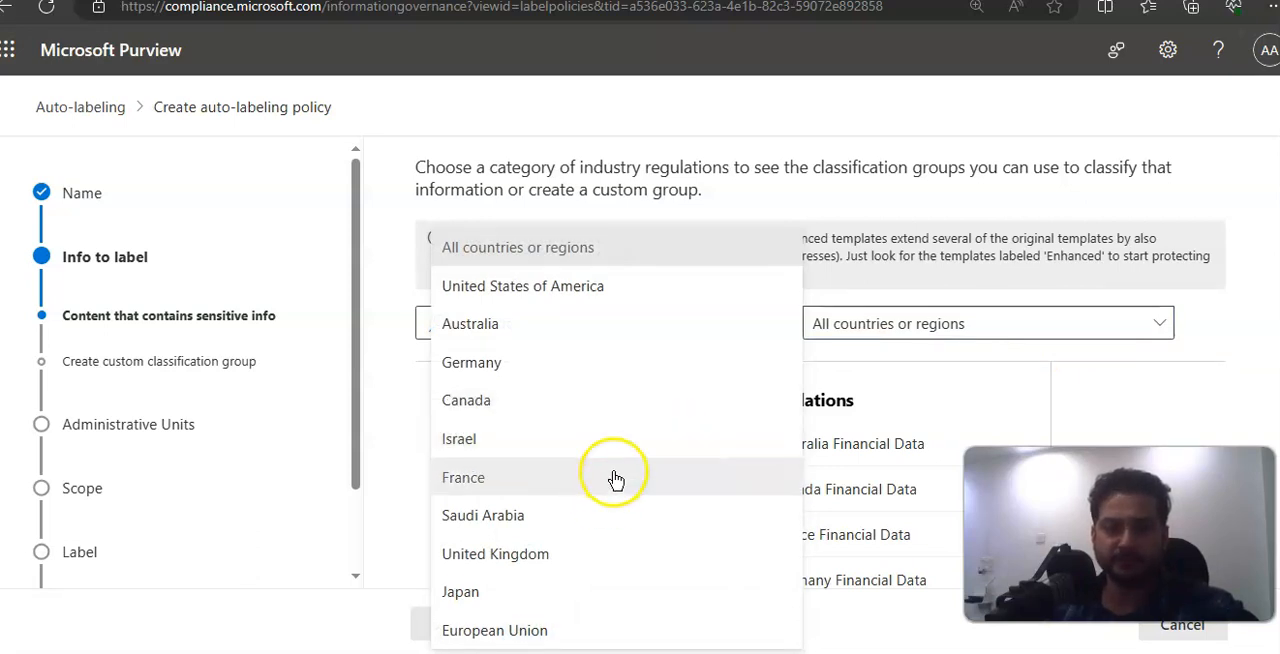
left_click(586, 555)
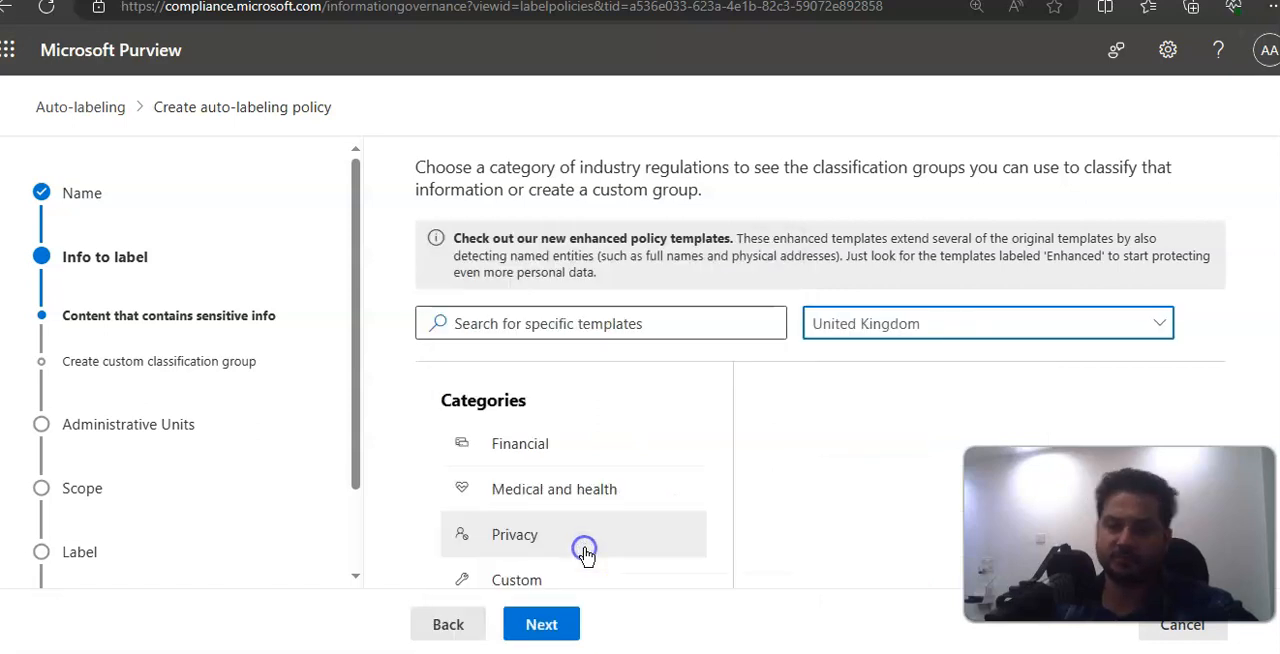
scroll(801, 465, "down", 2)
left_click(549, 622)
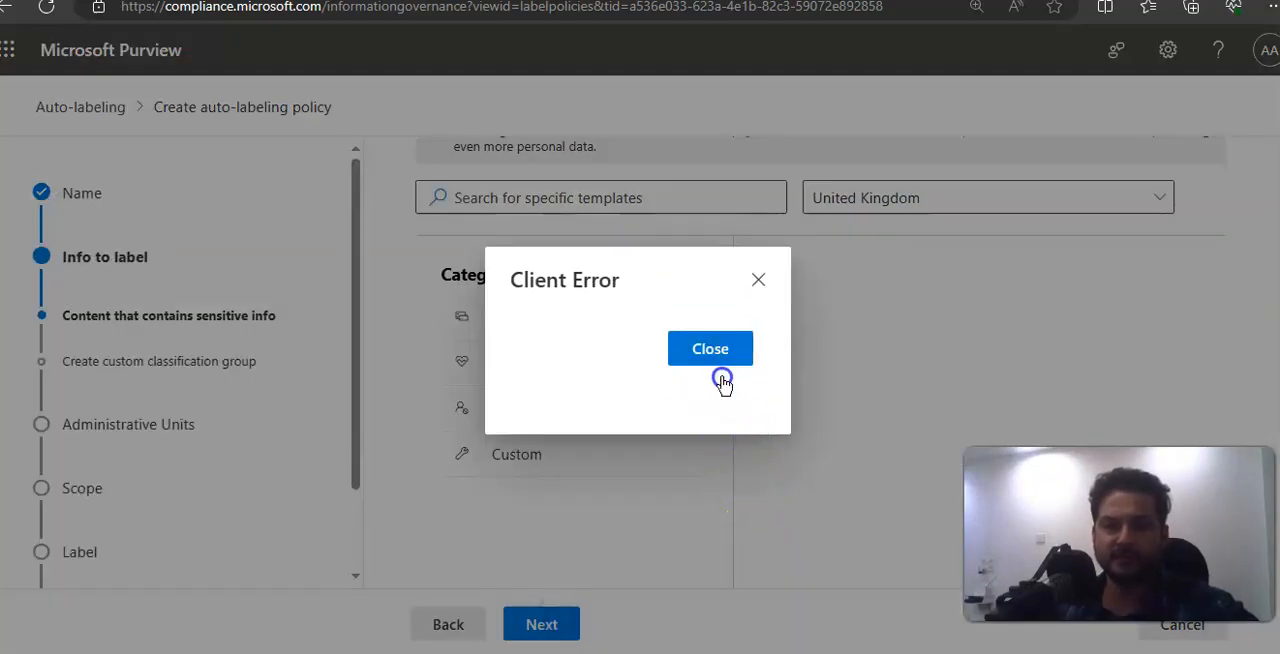
left_click(721, 378)
Step: Select the U.K. Financial Data regulation from the Financial category as the policy's template
scroll(689, 463, "up", 3)
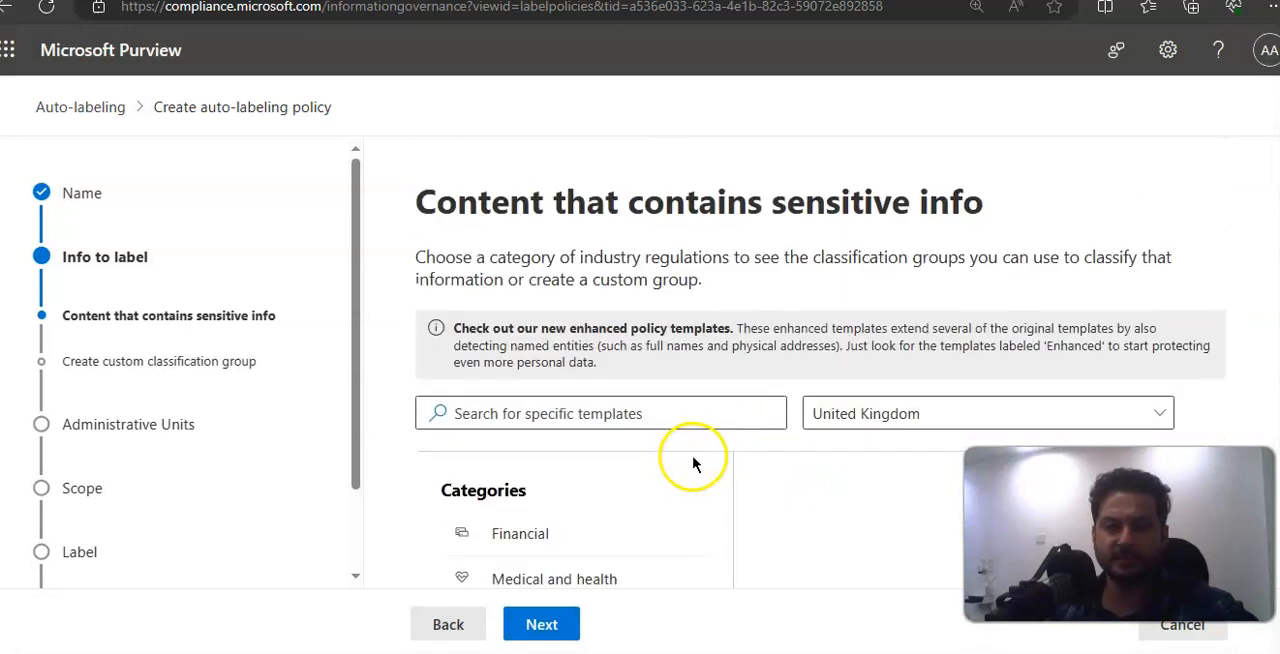
left_click(543, 536)
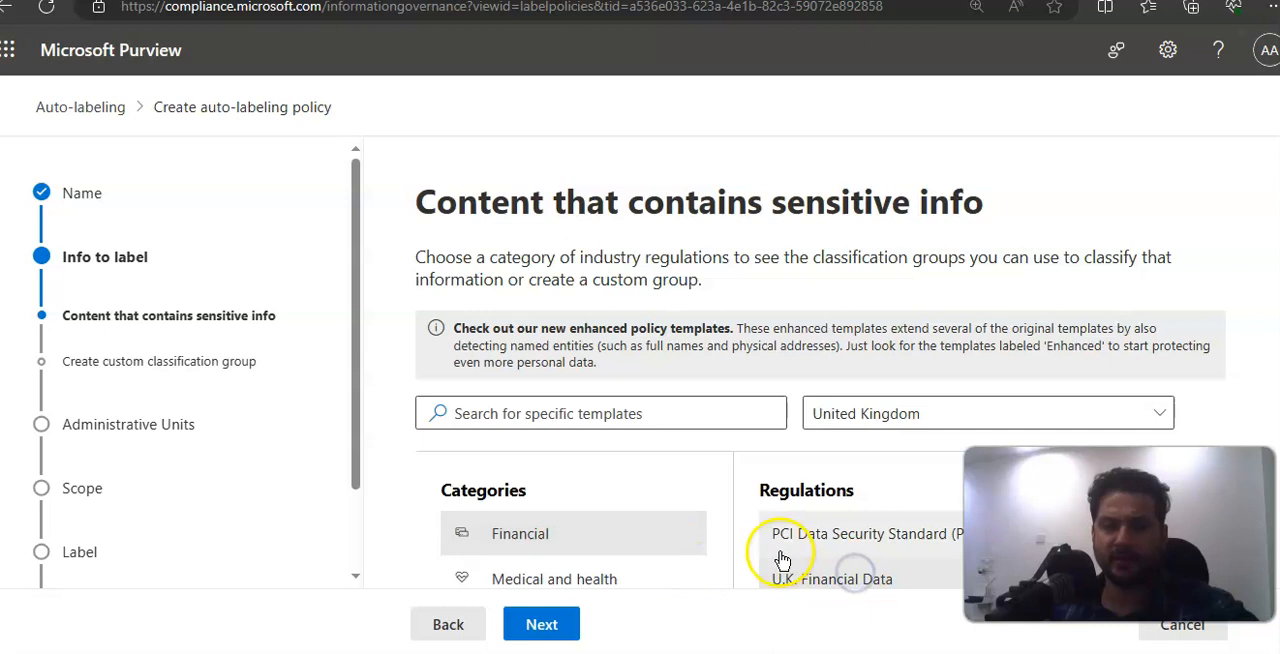
left_click(817, 588)
left_click(537, 623)
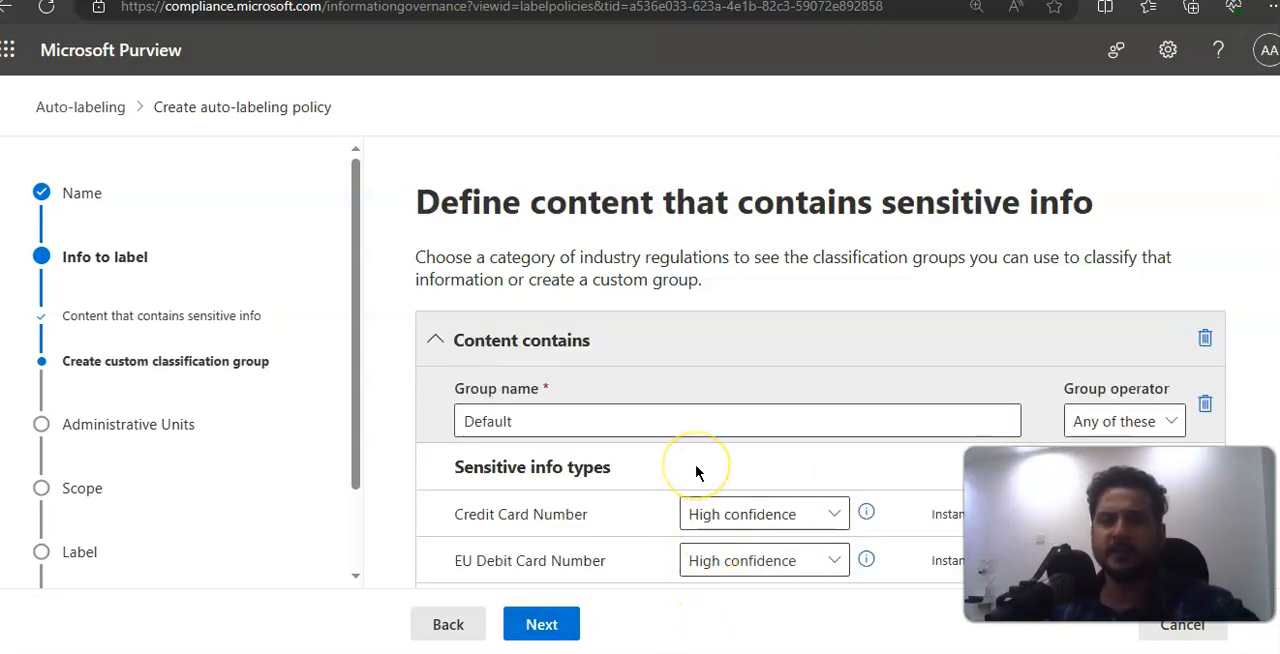
Step: Review the Default group's confidence and operator options, then accept its settings with Any of these and the default administrative units
scroll(697, 473, "down", 1)
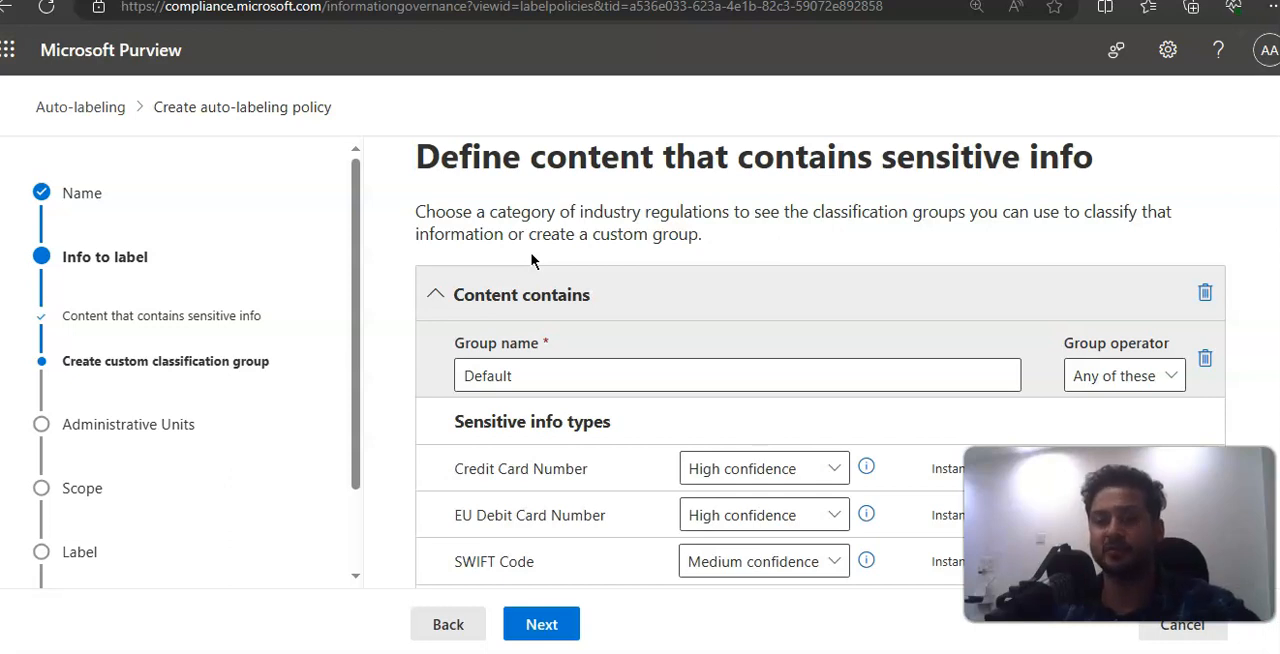
scroll(691, 337, "down", 2)
left_click(740, 380)
scroll(740, 380, "down", 1)
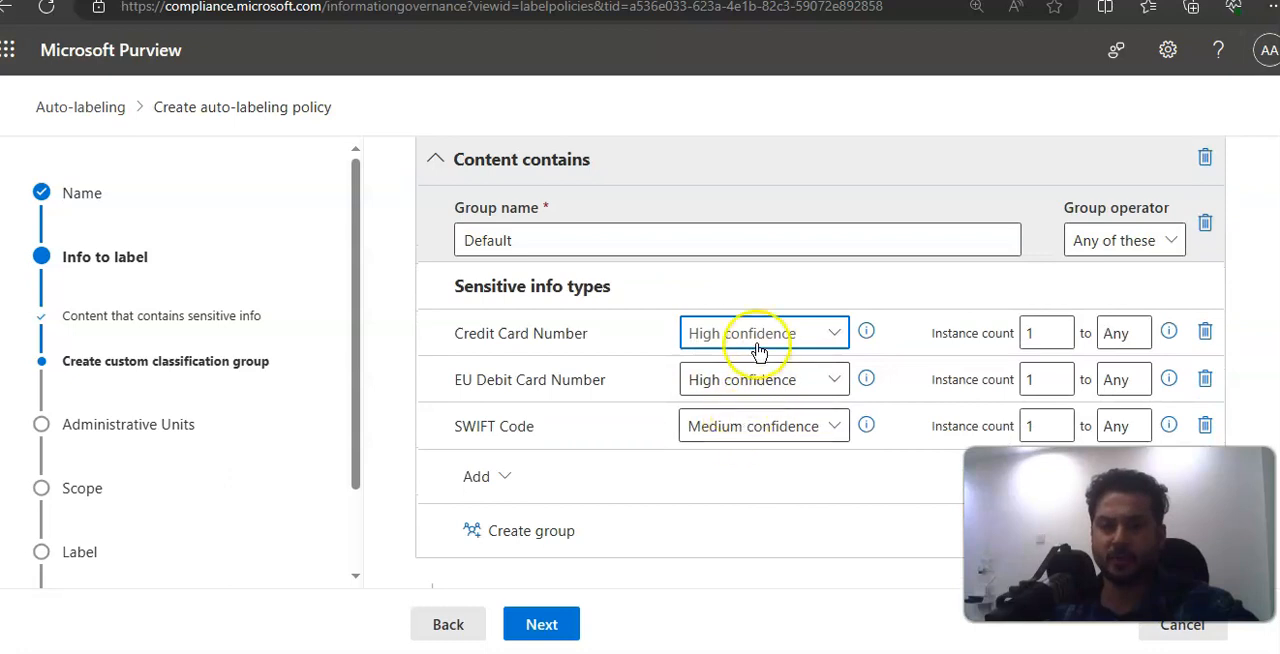
left_click(757, 338)
left_click(751, 420)
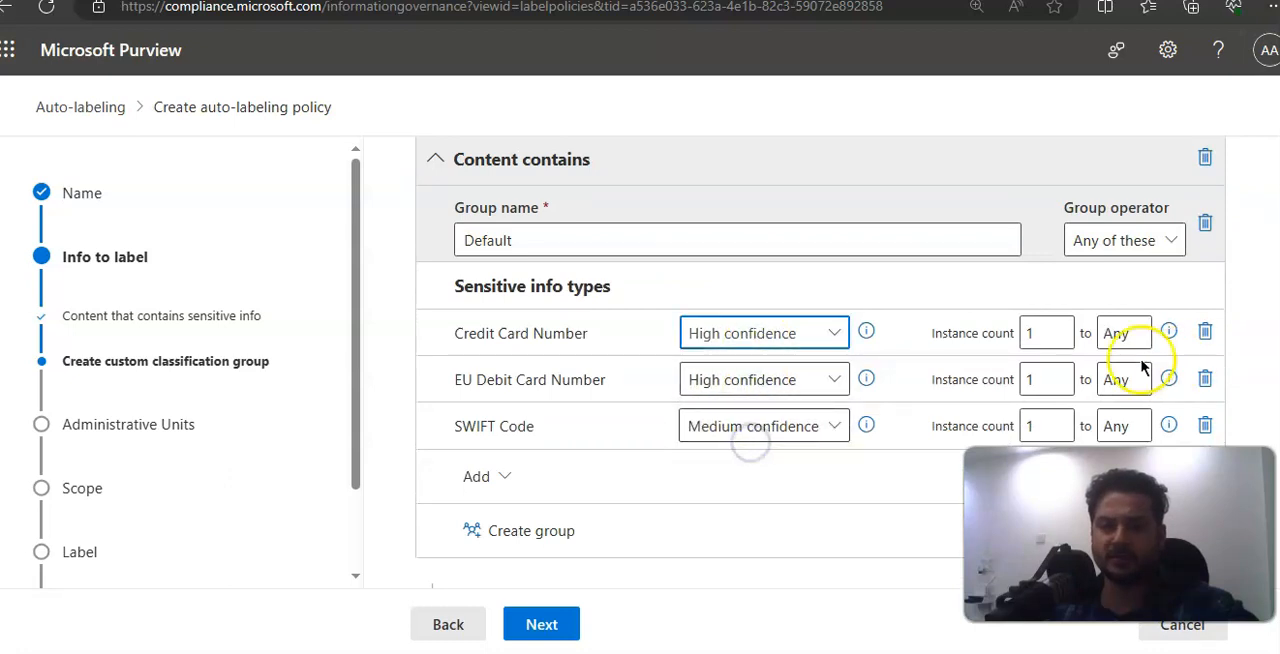
left_click(1173, 246)
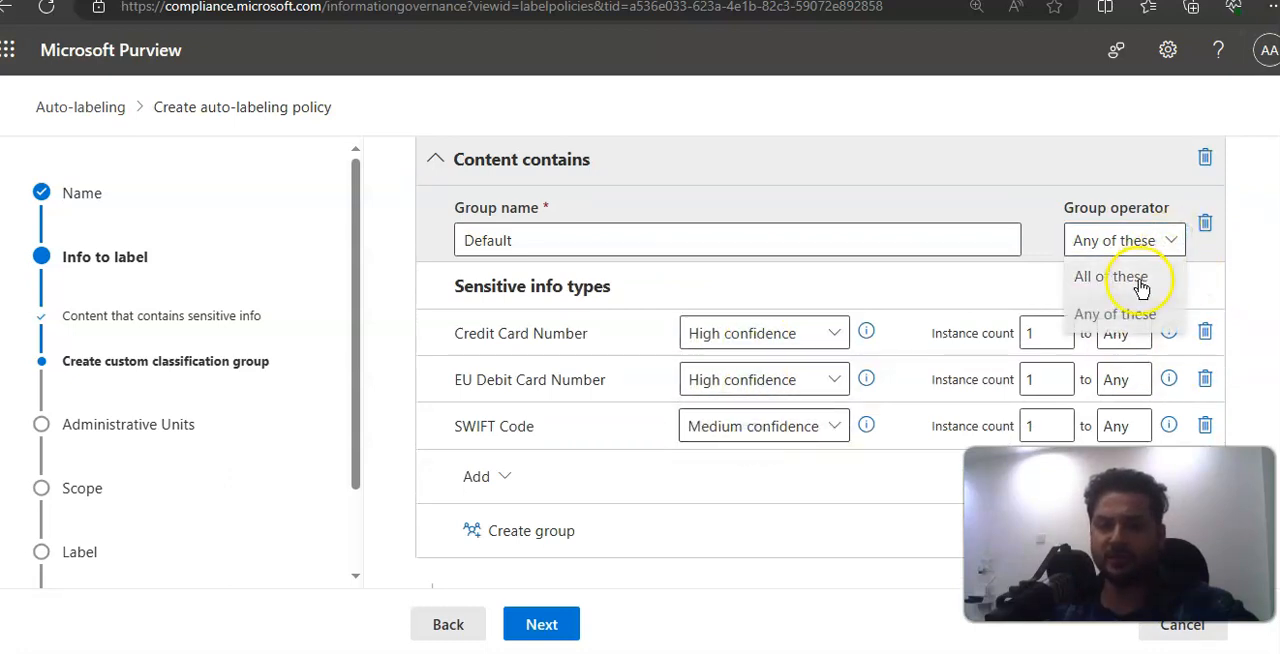
left_click(1163, 252)
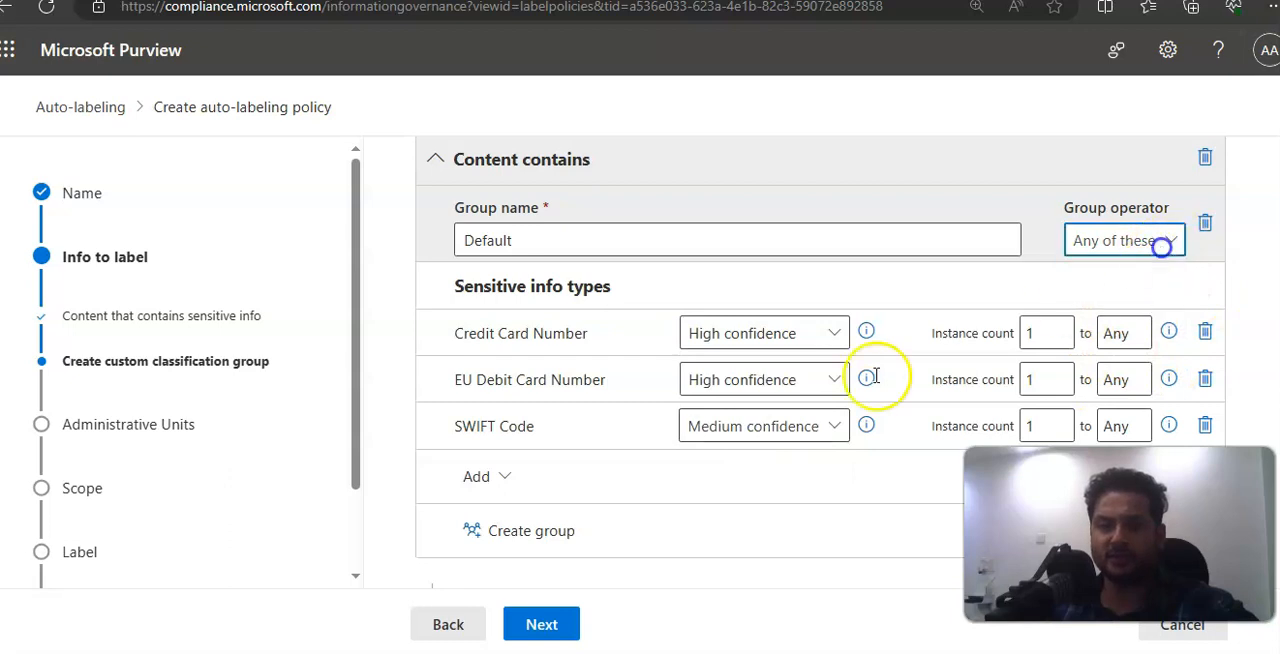
left_click(541, 626)
left_click(541, 624)
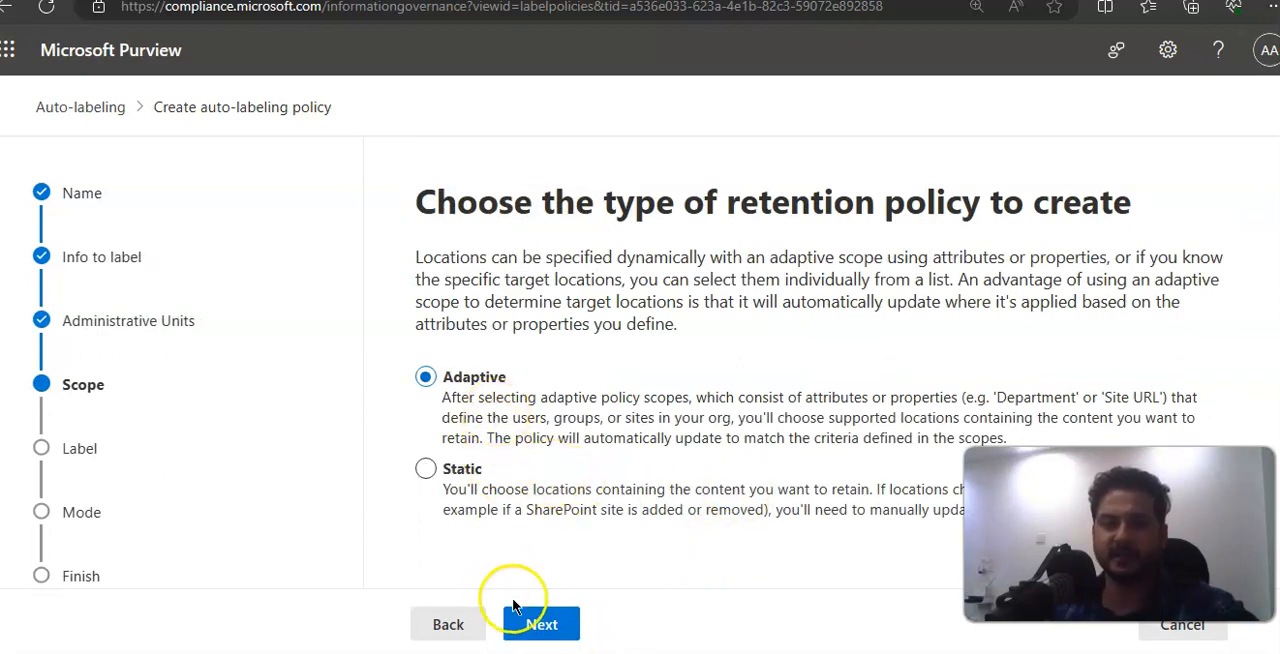
left_click(531, 623)
scroll(766, 525, "down", 1)
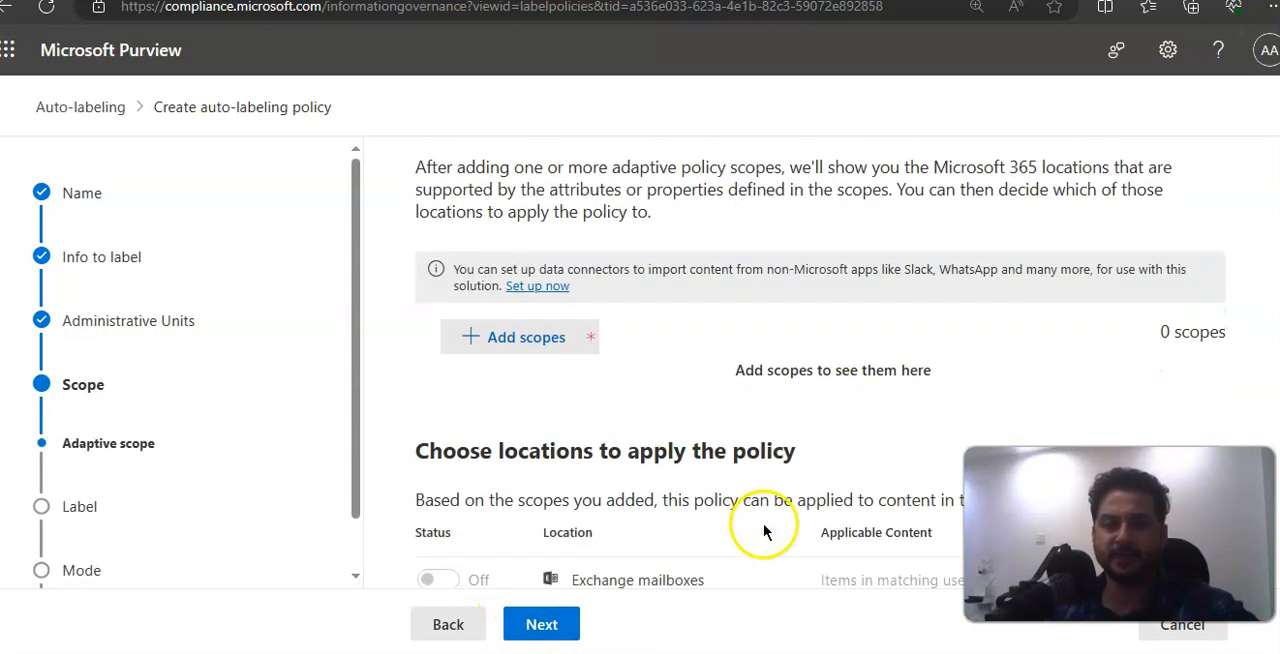
scroll(726, 474, "down", 2)
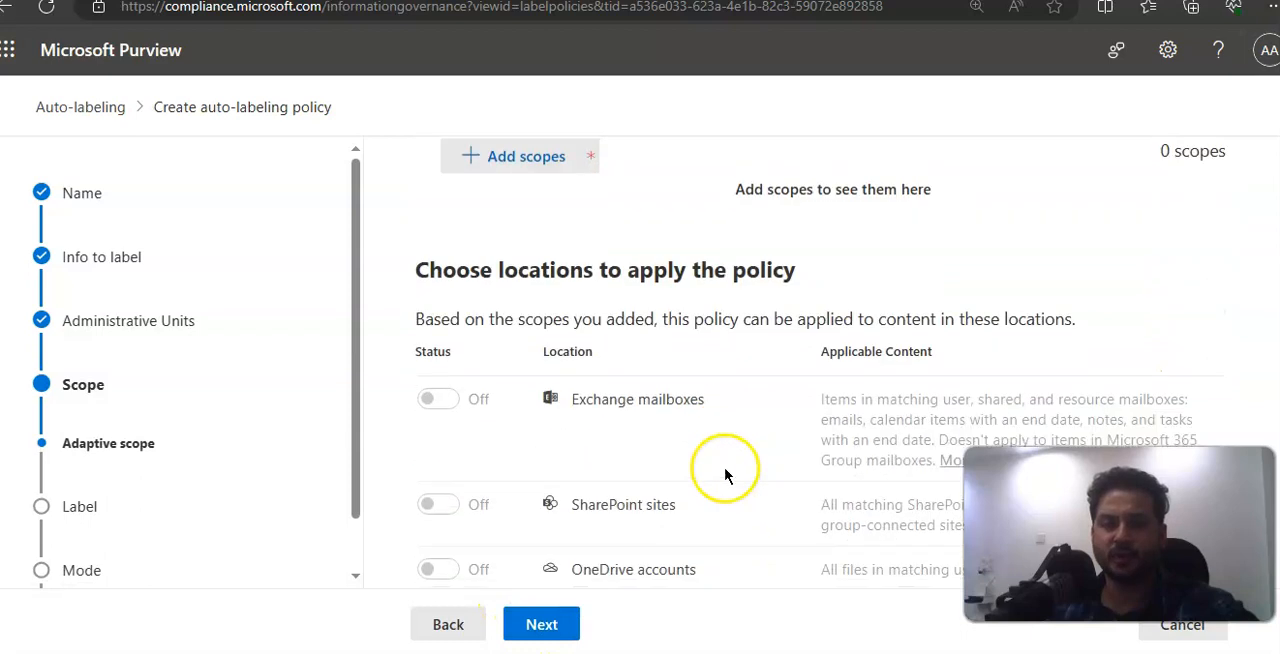
left_click(457, 627)
Step: Choose the static retention policy type and keep the default locations turned on for automatic labeling
left_click(463, 468)
left_click(556, 623)
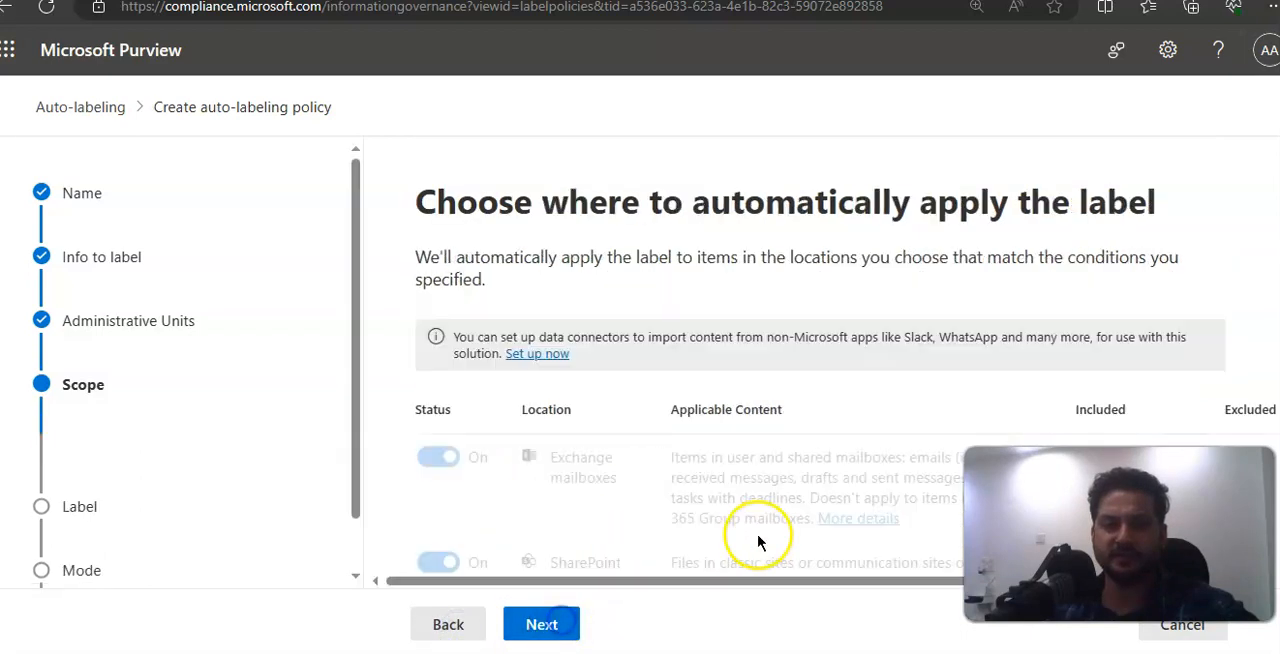
scroll(767, 487, "down", 1)
key("ctrl+plus")
key("ctrl+minus")
scroll(761, 474, "down", 2)
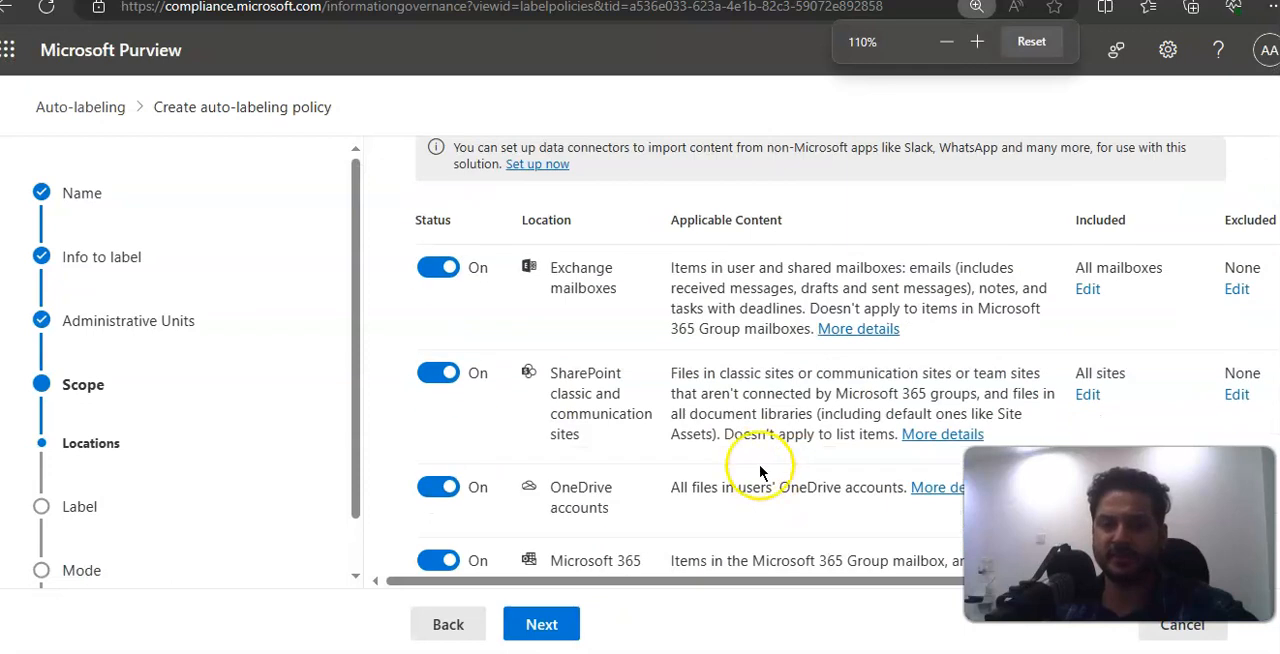
scroll(757, 470, "down", 1)
key("ctrl+plus")
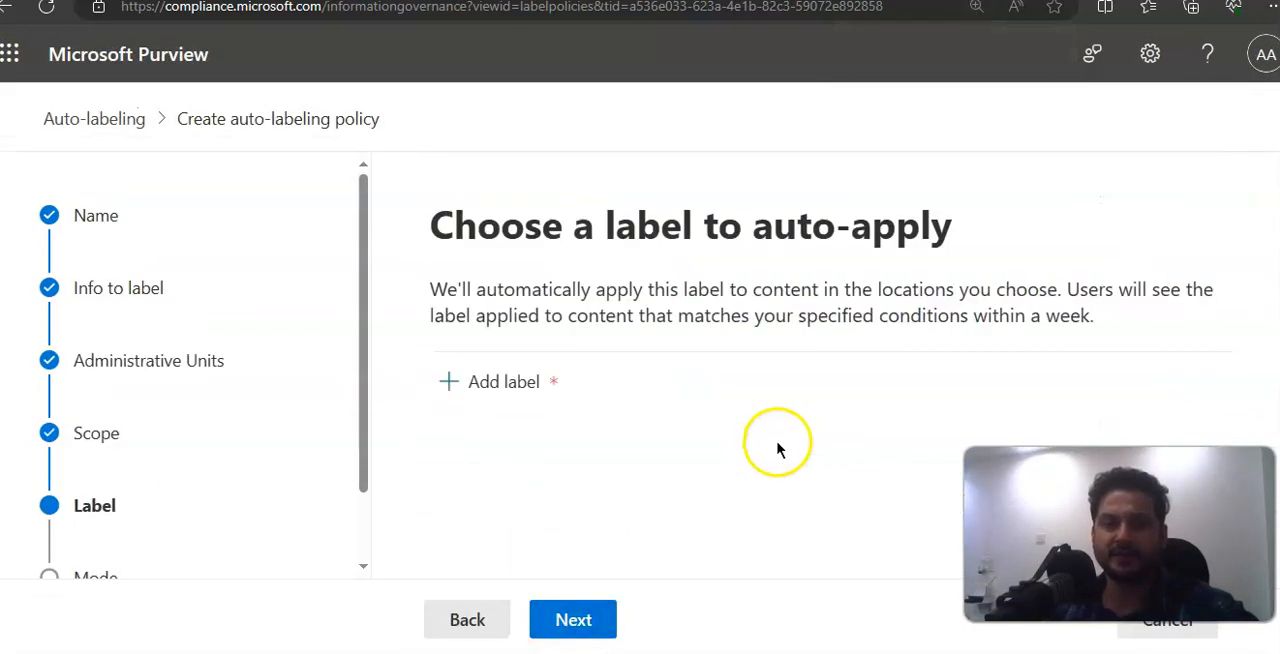
Step: Add the RETENTION TEST label as the one to auto-apply
left_click(490, 388)
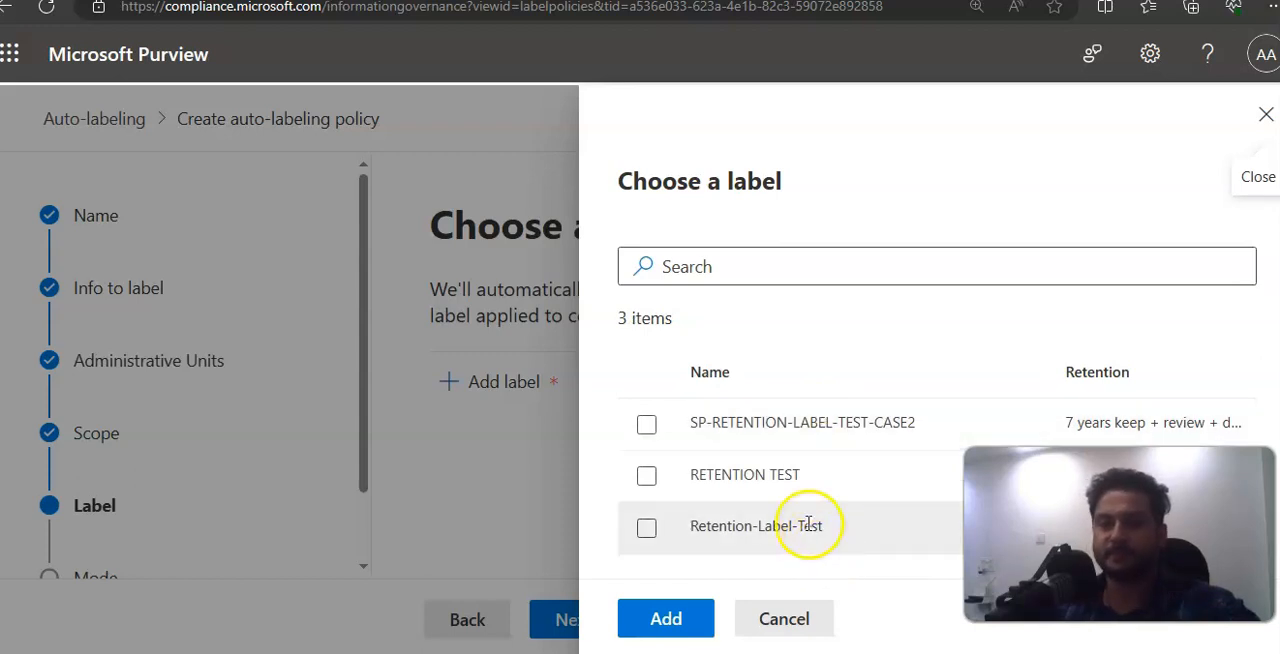
left_click(760, 476)
left_click(695, 616)
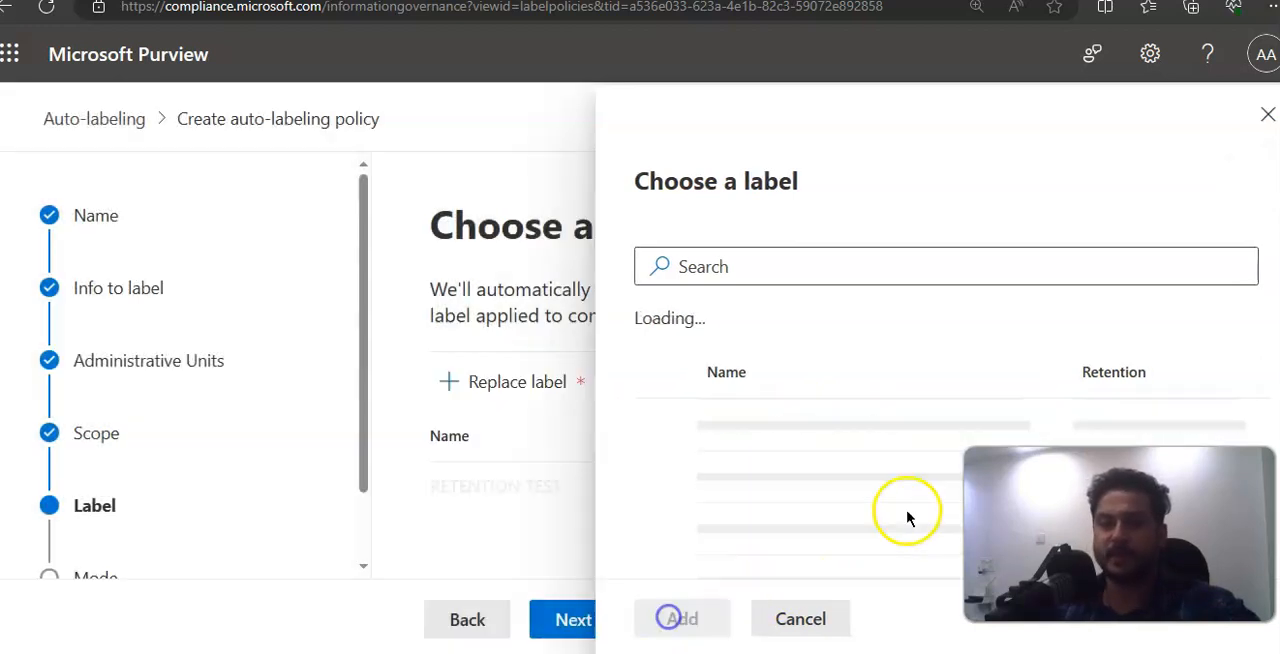
left_click(566, 617)
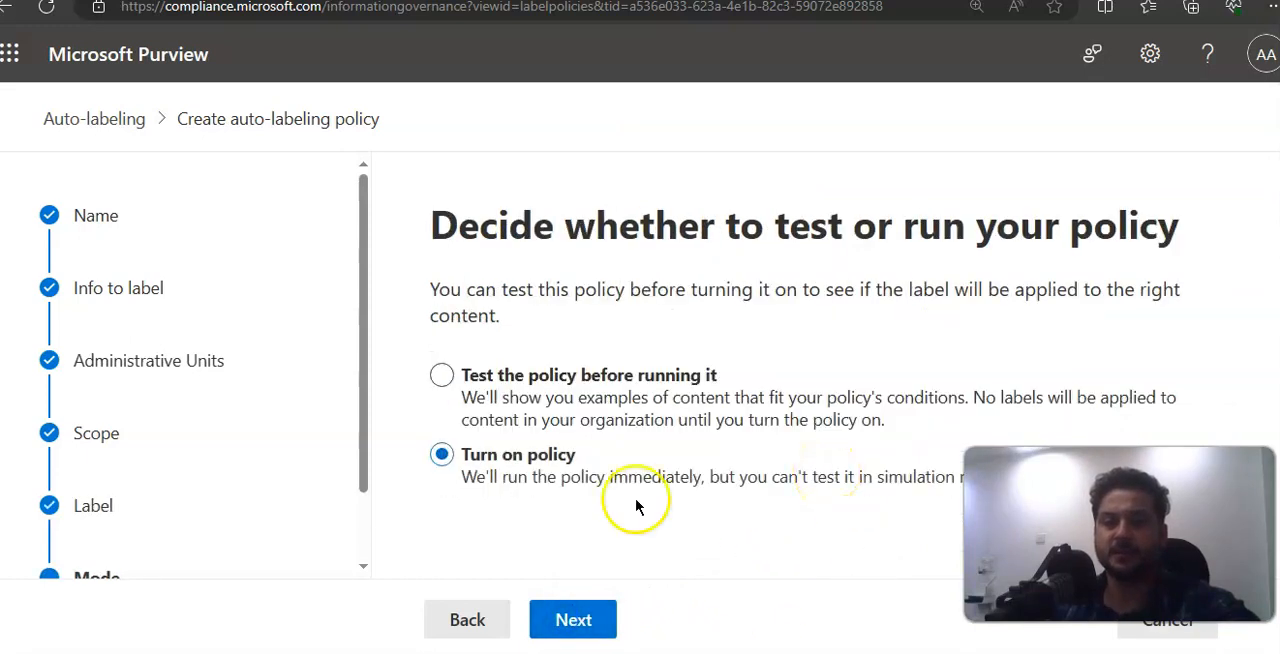
Step: Set the policy mode to test the policy before running it
key("ctrl+plus")
key("ctrl+minus")
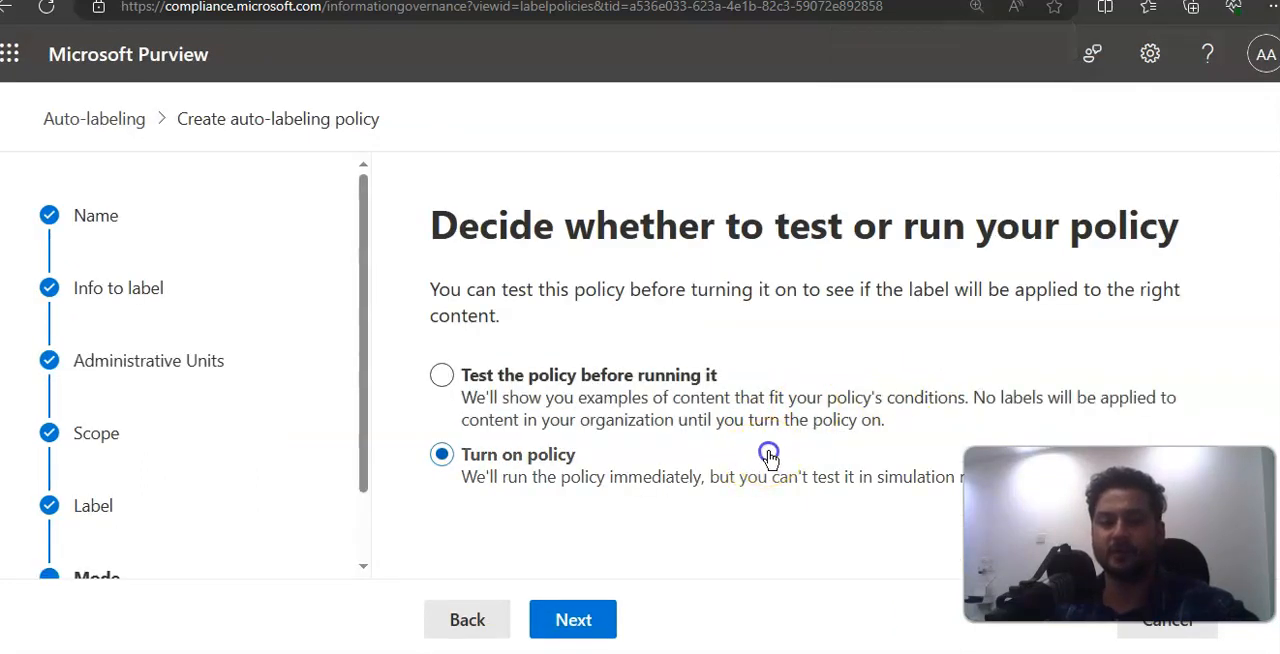
left_click(683, 407)
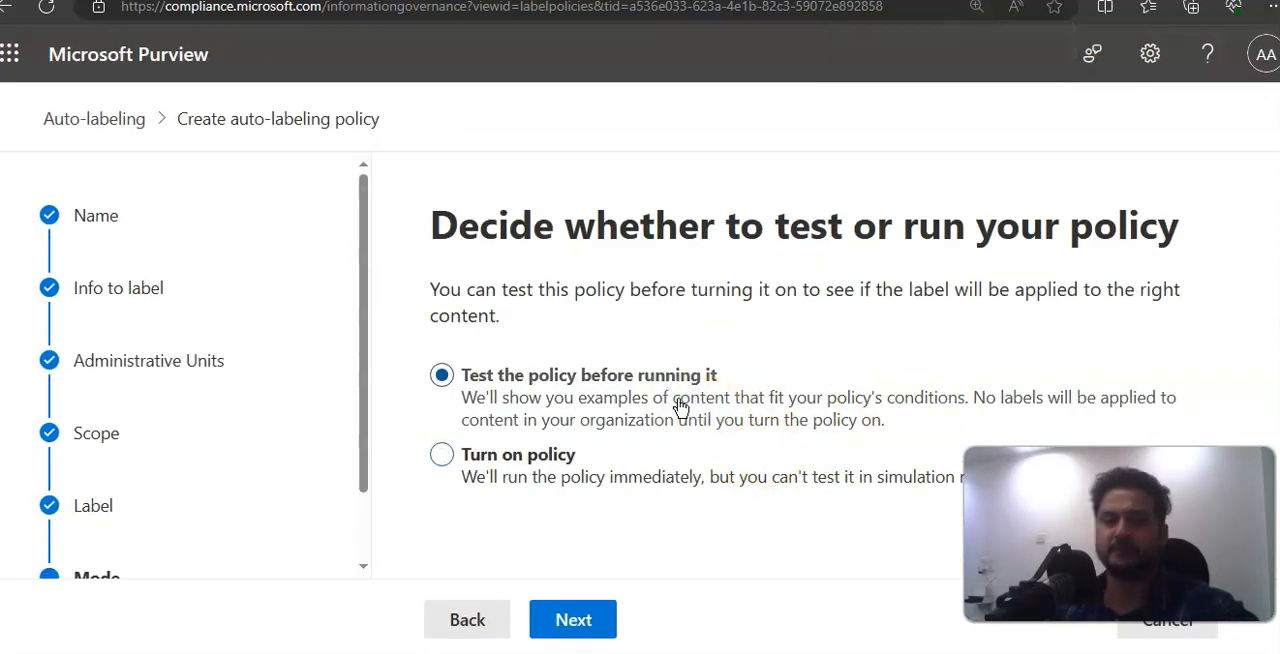
left_click(686, 416)
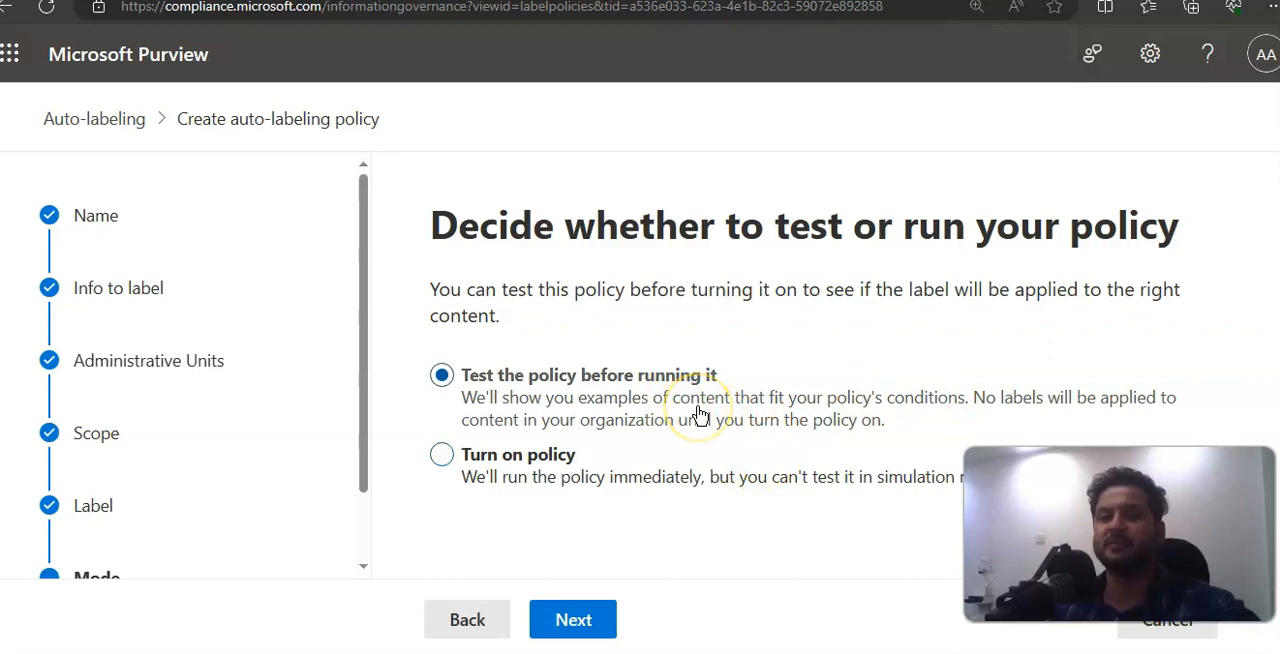
left_click(716, 420)
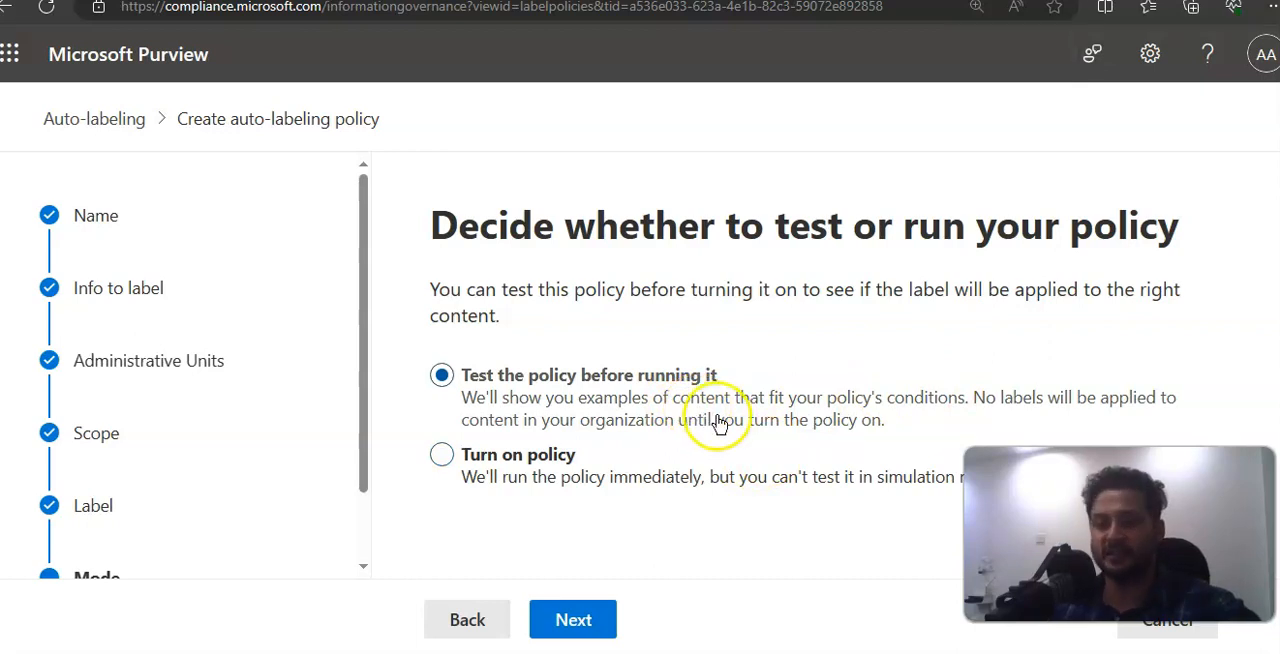
left_click(588, 617)
Step: Review and submit the auto-labeling policy, then return to the label policies list
scroll(718, 497, "down", 5)
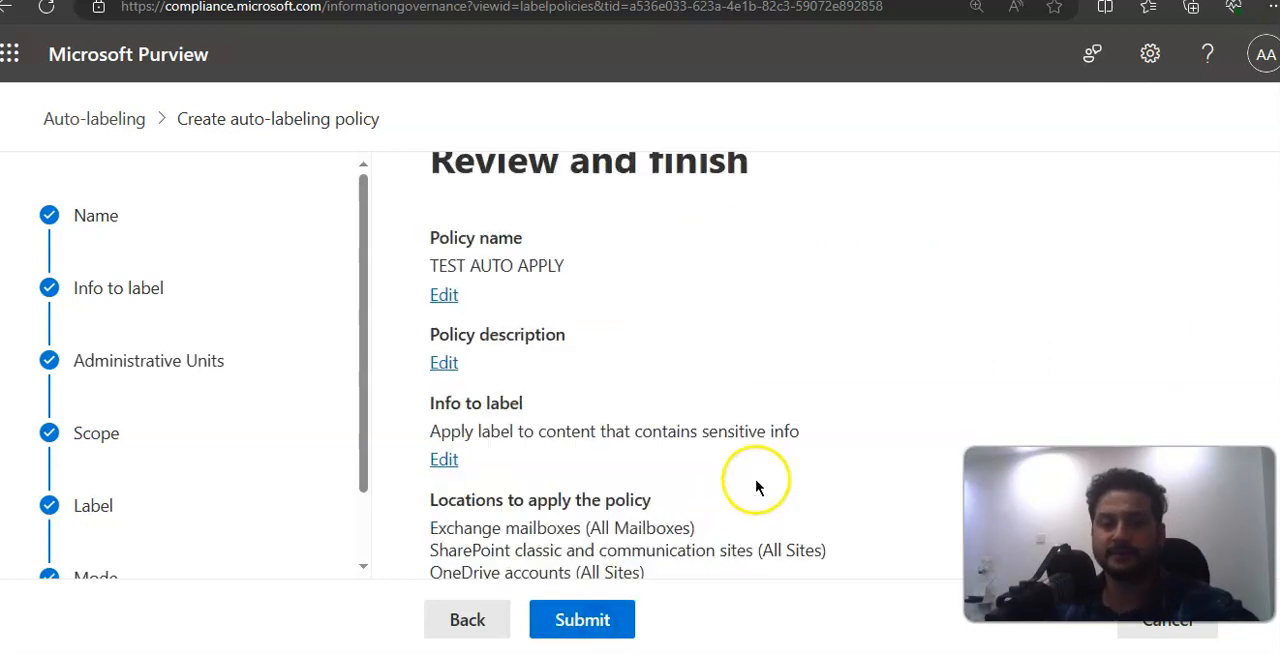
left_click(586, 617)
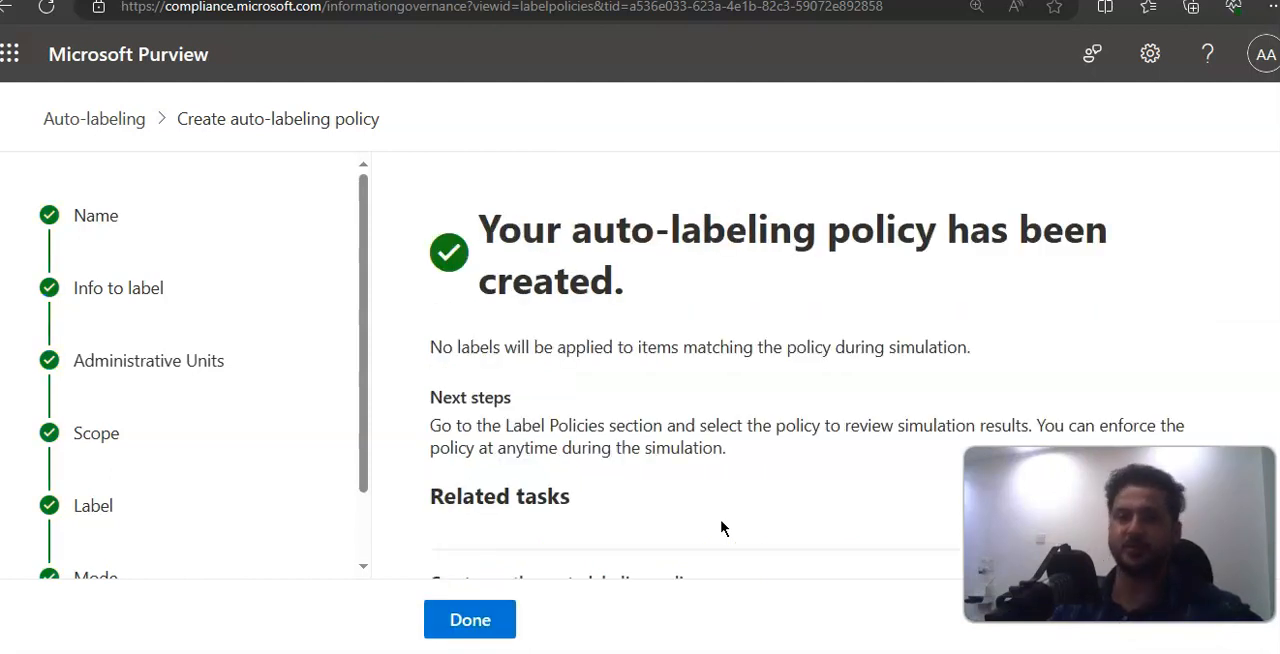
left_click(490, 620)
scroll(703, 490, "down", 1)
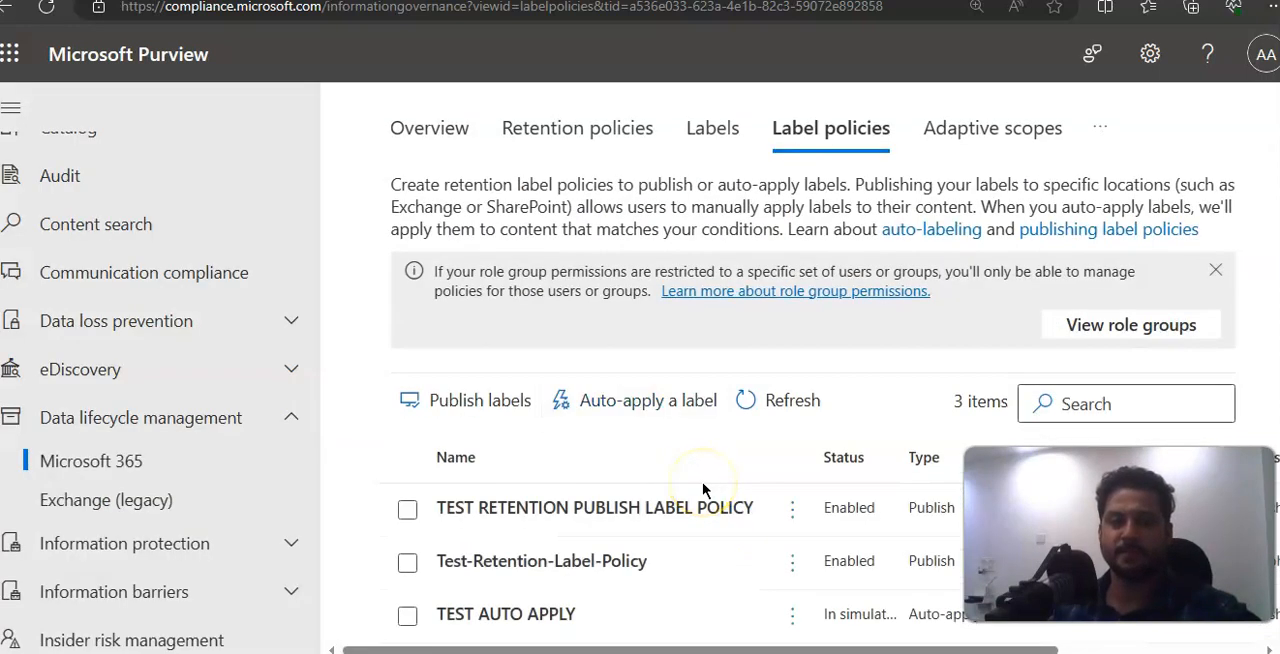